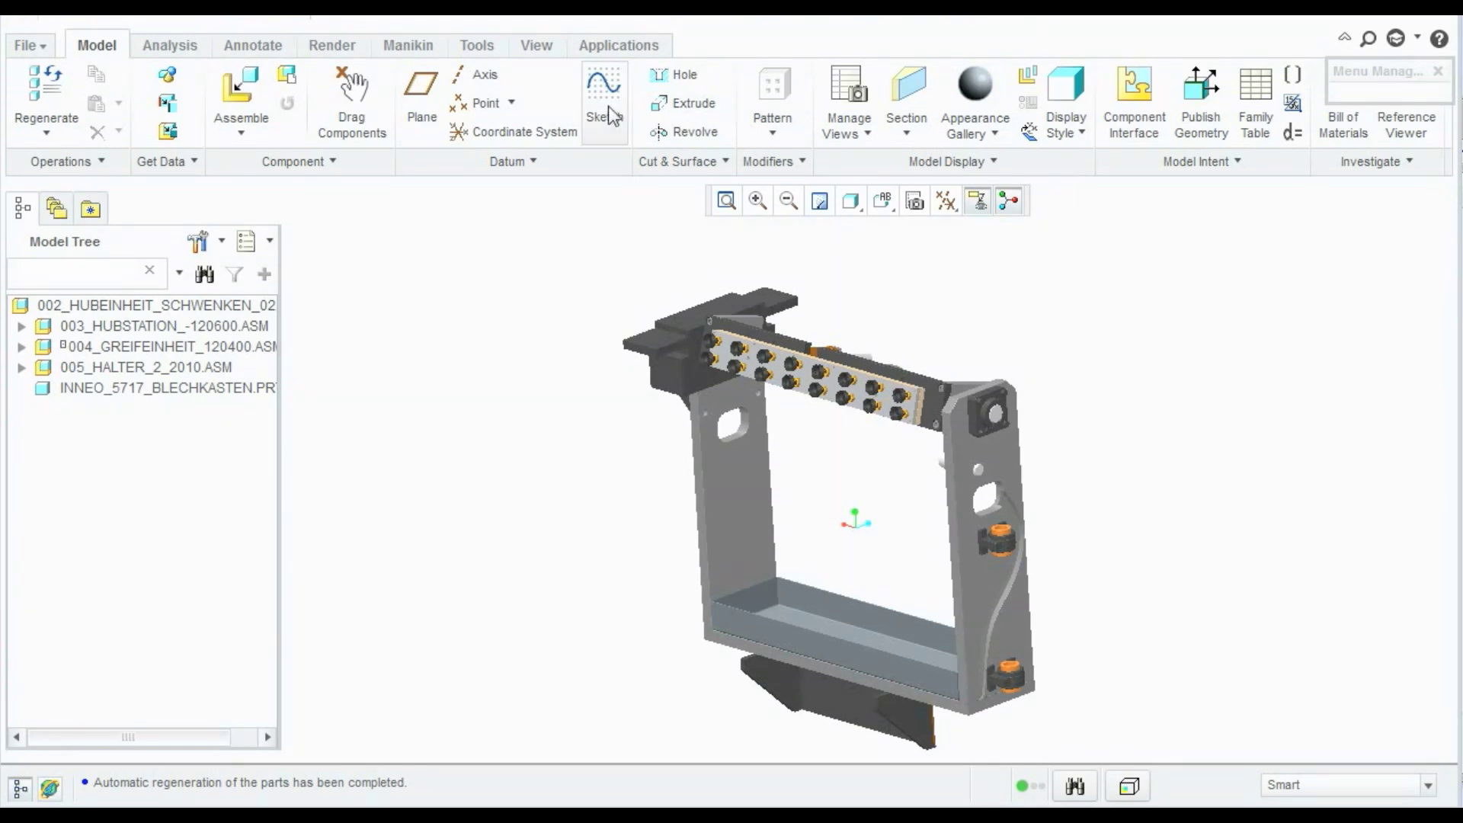
Step: Switch the Creo ribbon to the Applications tab
click(607, 45)
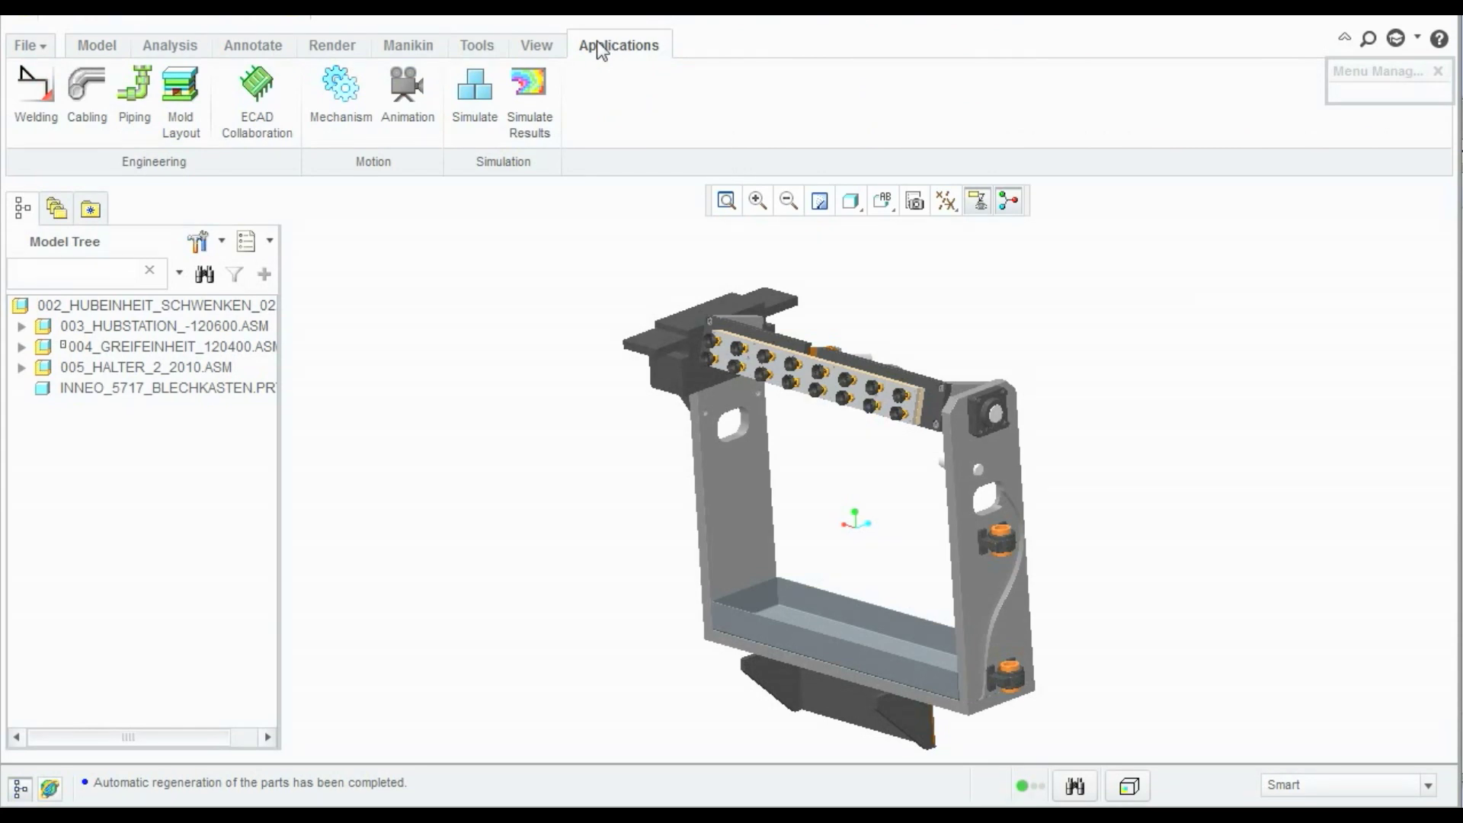
Step: Enter Mechanism, run the Vereinzeln analysis from ANALYSES, then open the Playbacks menu
click(341, 92)
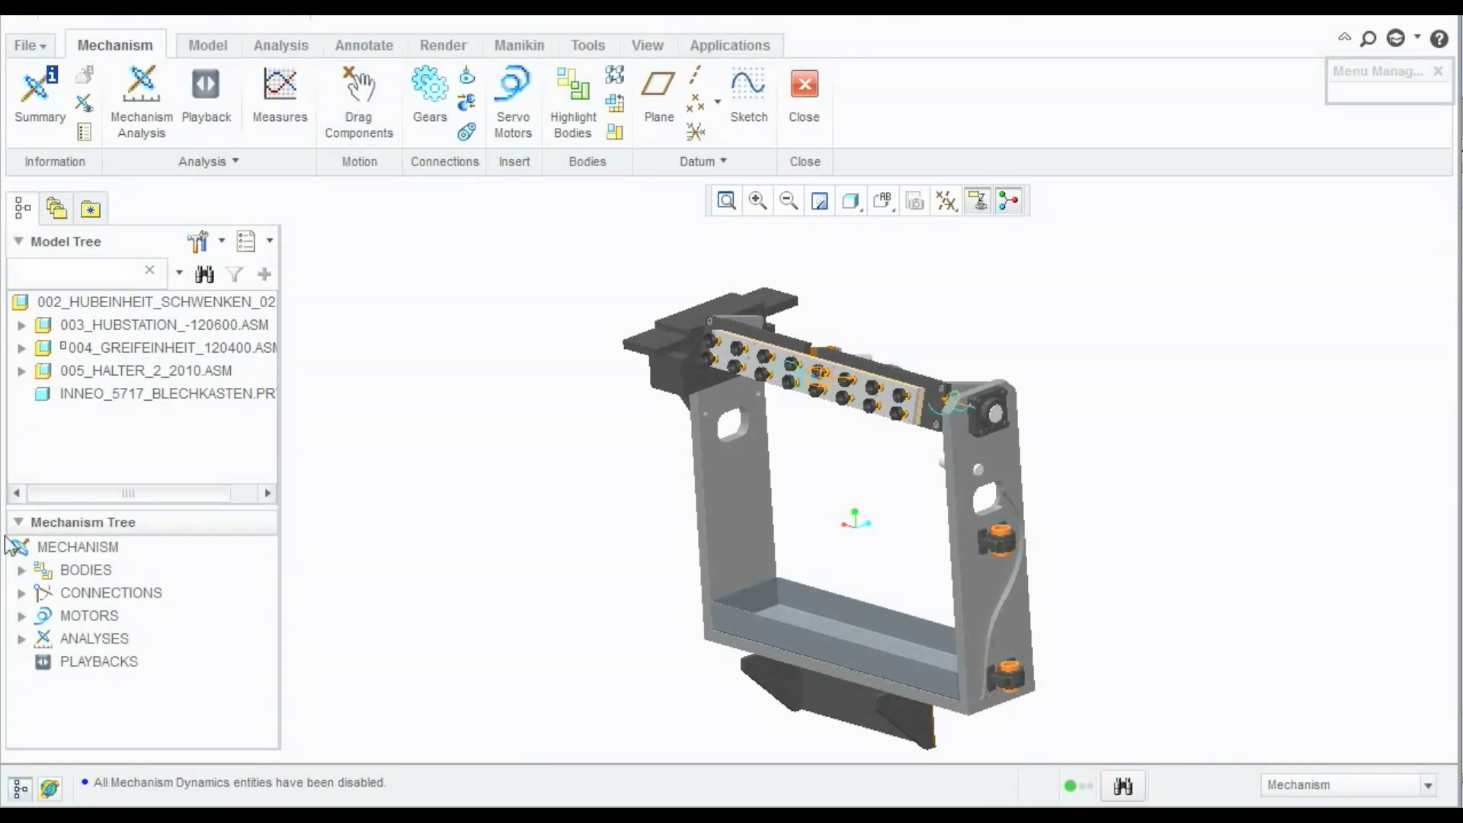
click(21, 638)
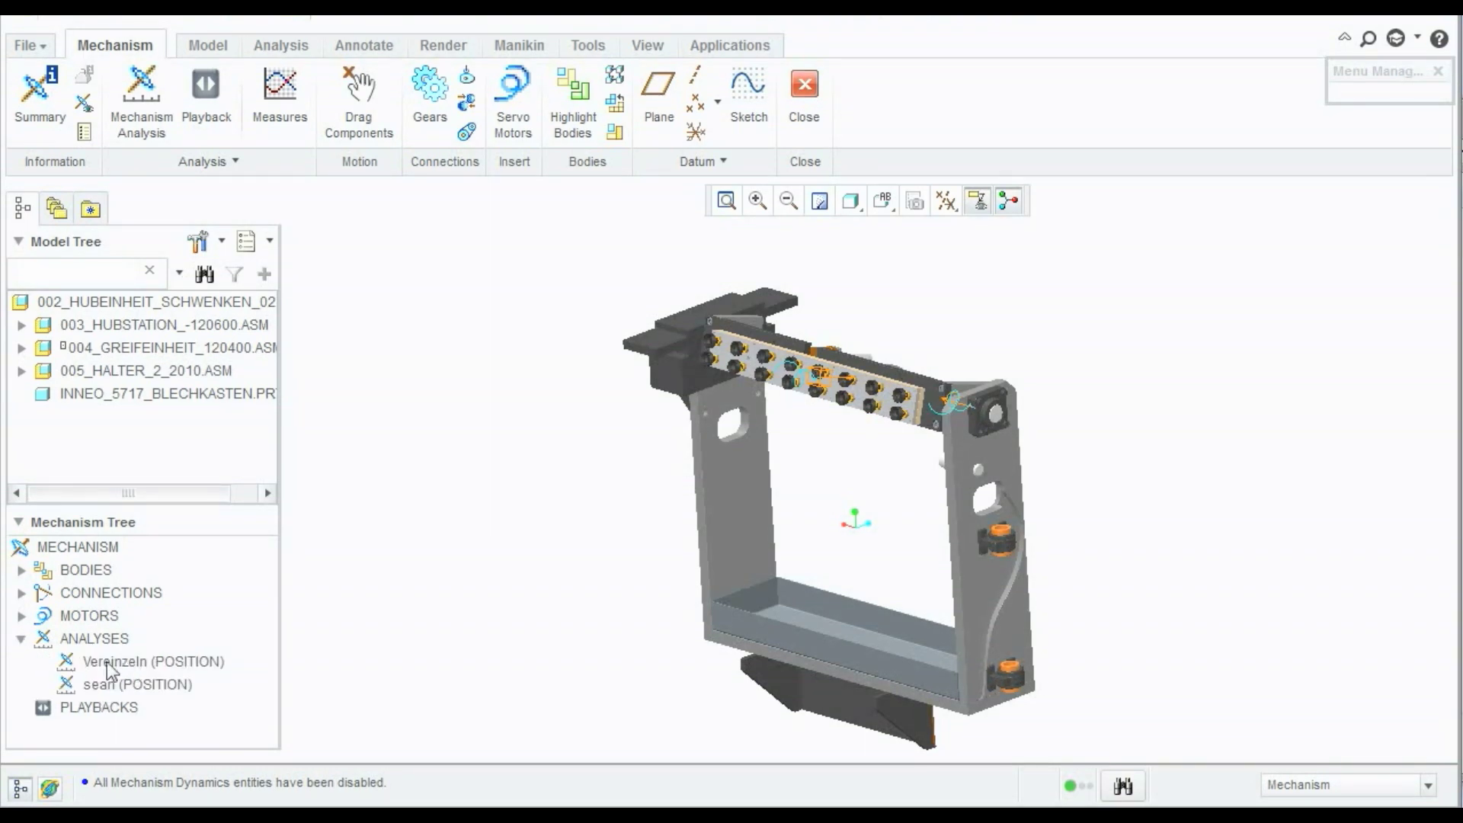
right_click(110, 662)
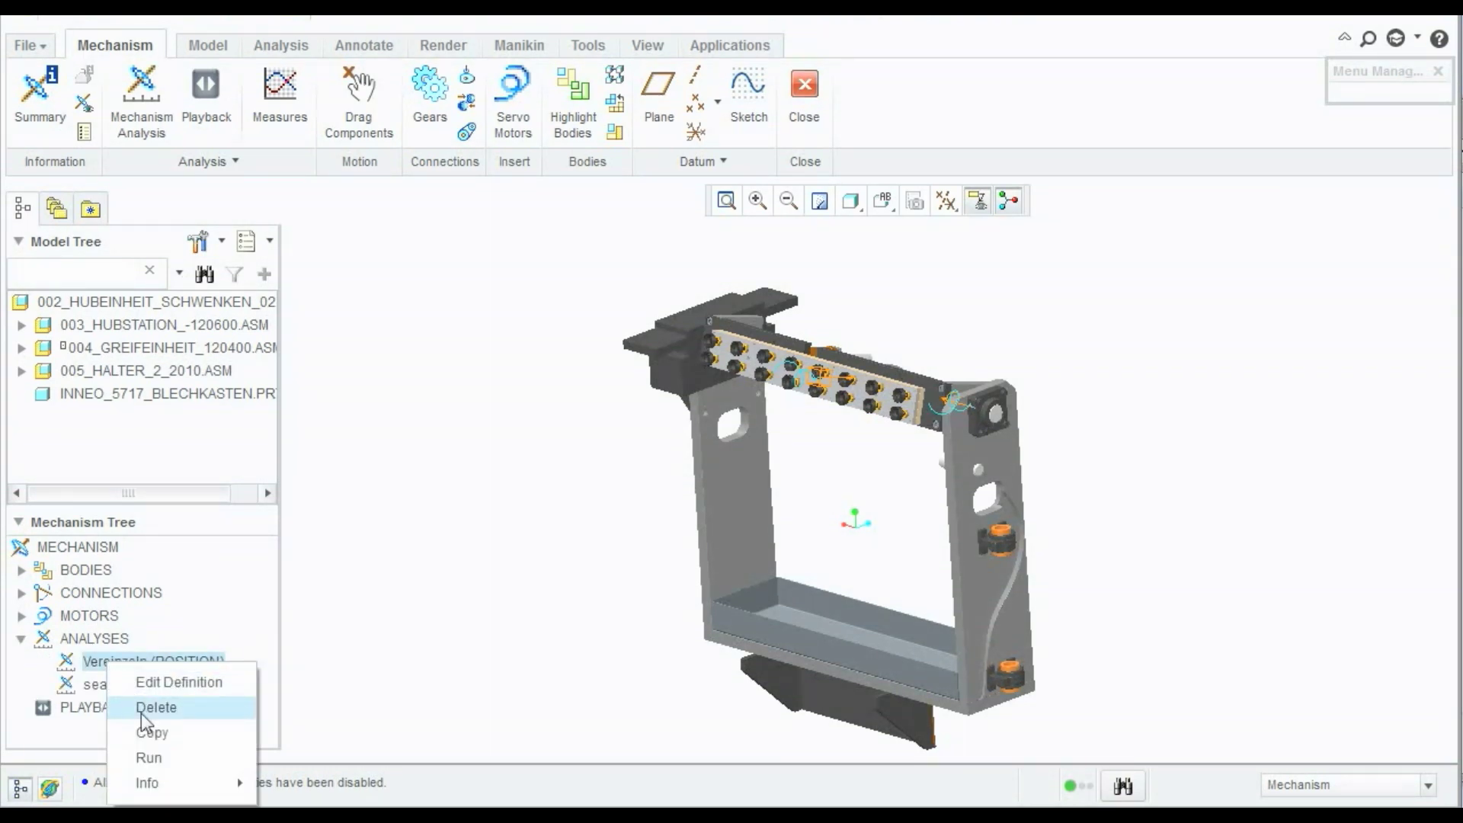
click(148, 756)
click(588, 427)
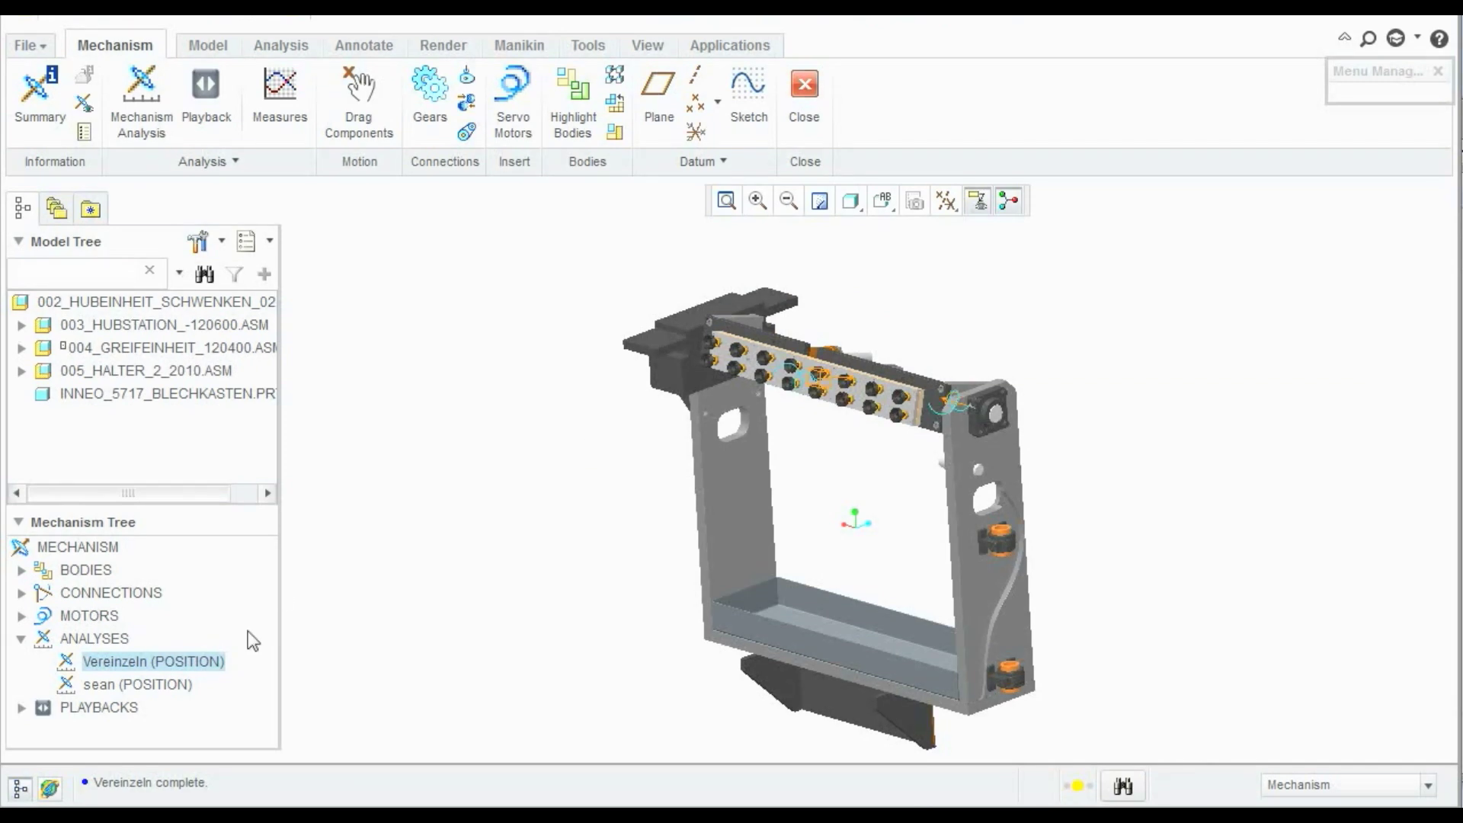
right_click(100, 709)
Step: Play the Vereinzeln results and export them, overwriting Vereinzeln.fra
click(138, 727)
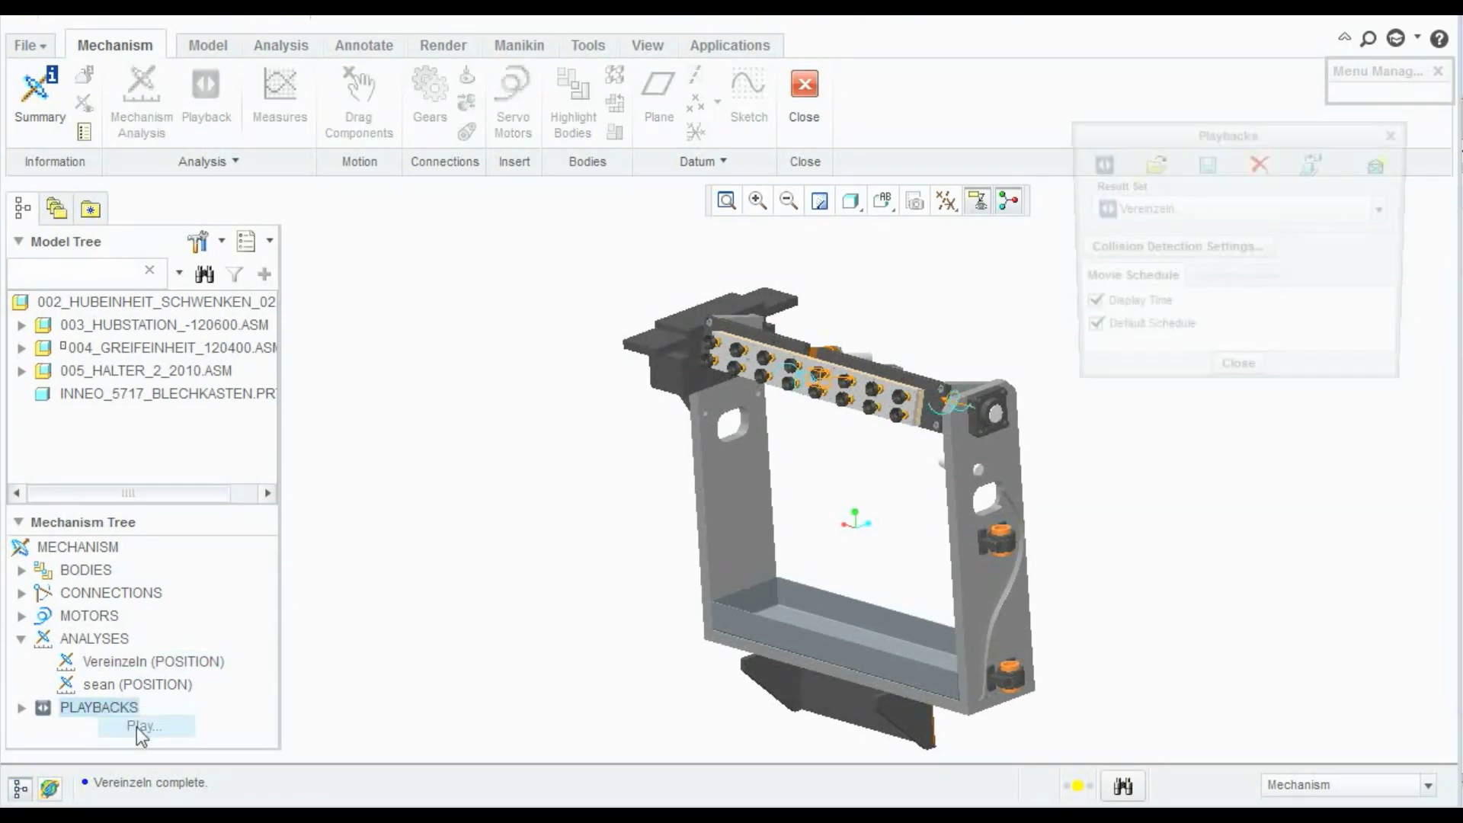
click(1314, 166)
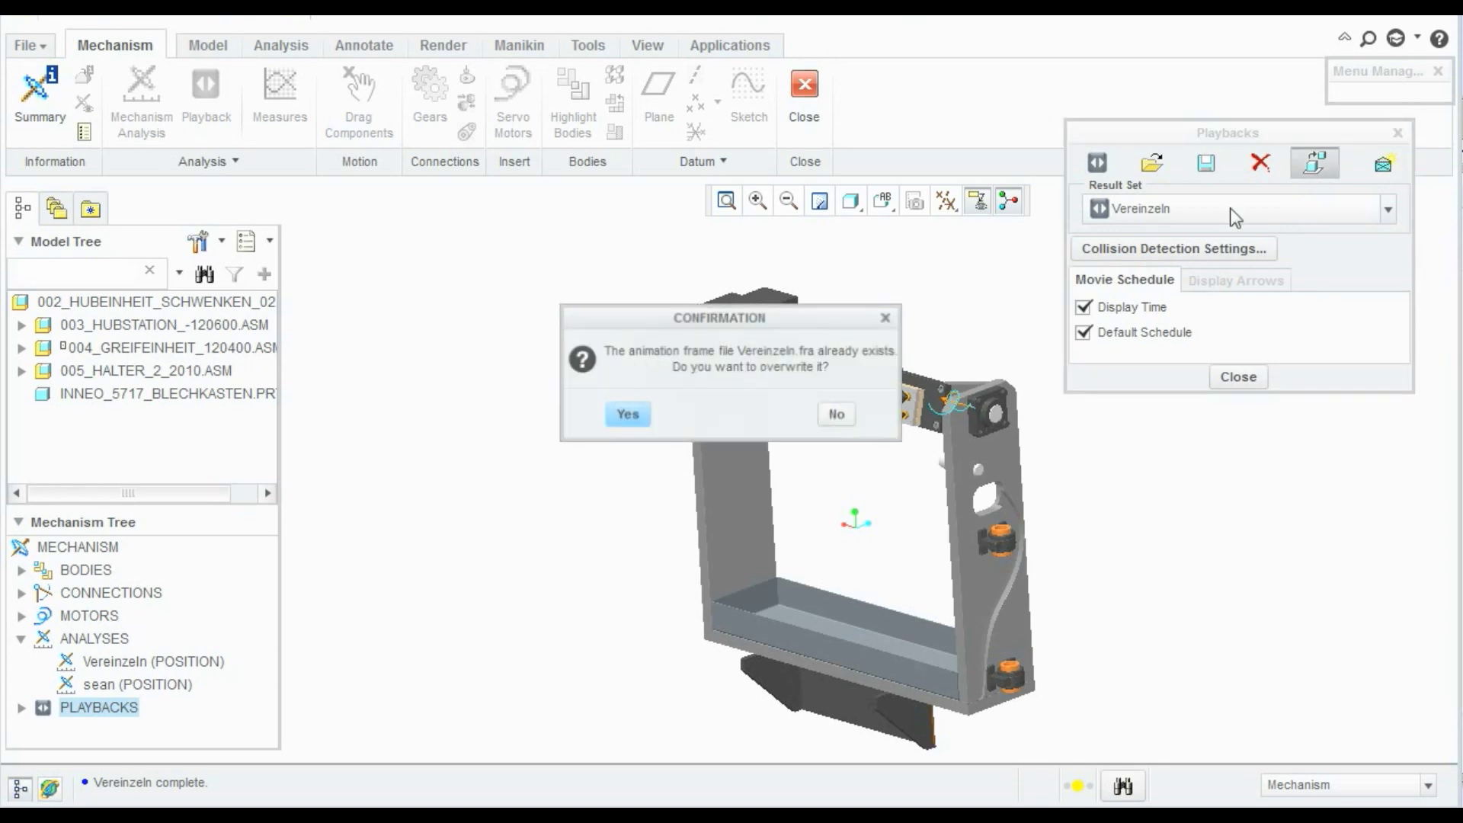
click(629, 416)
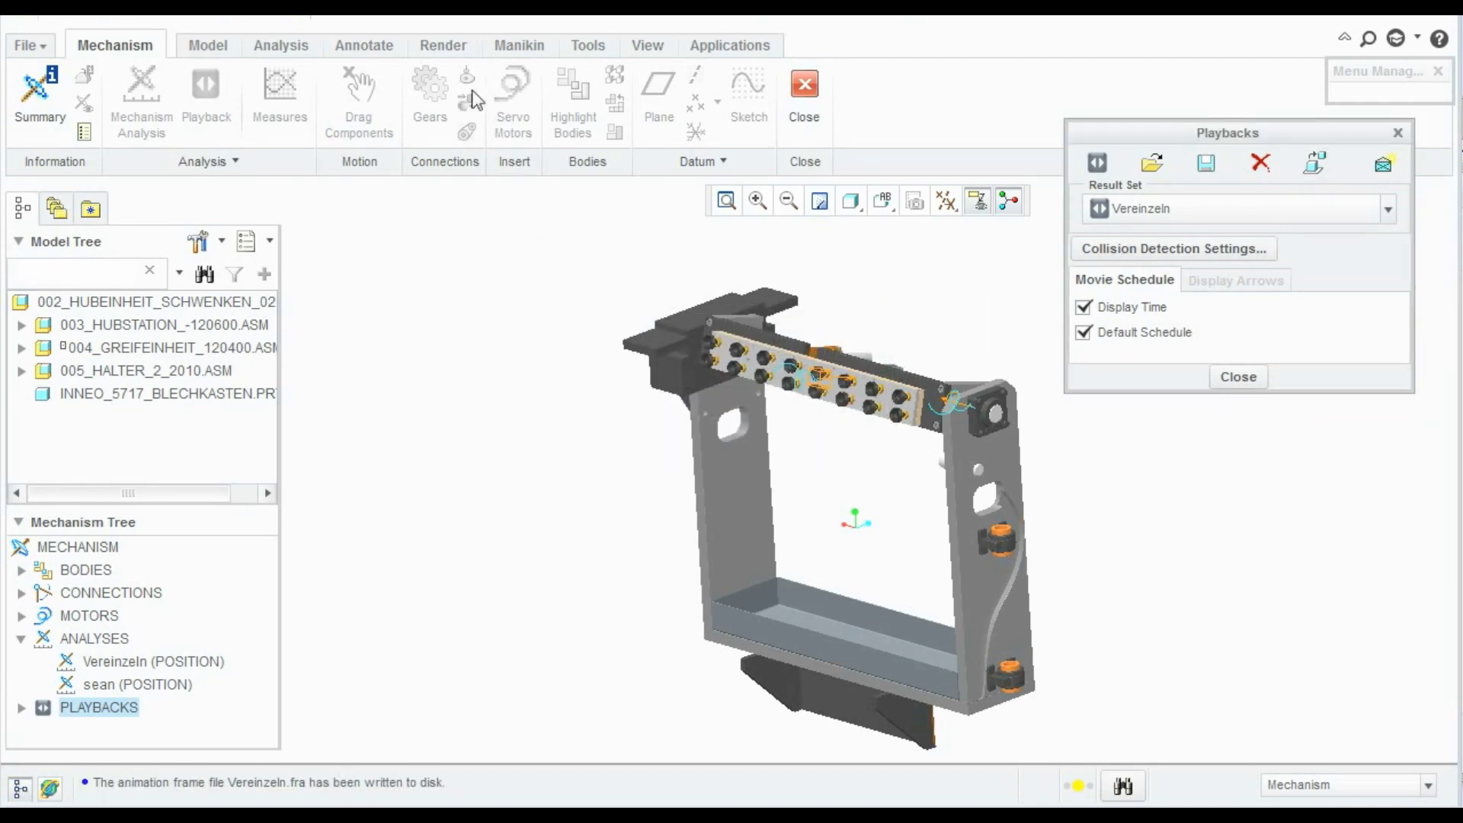
click(446, 46)
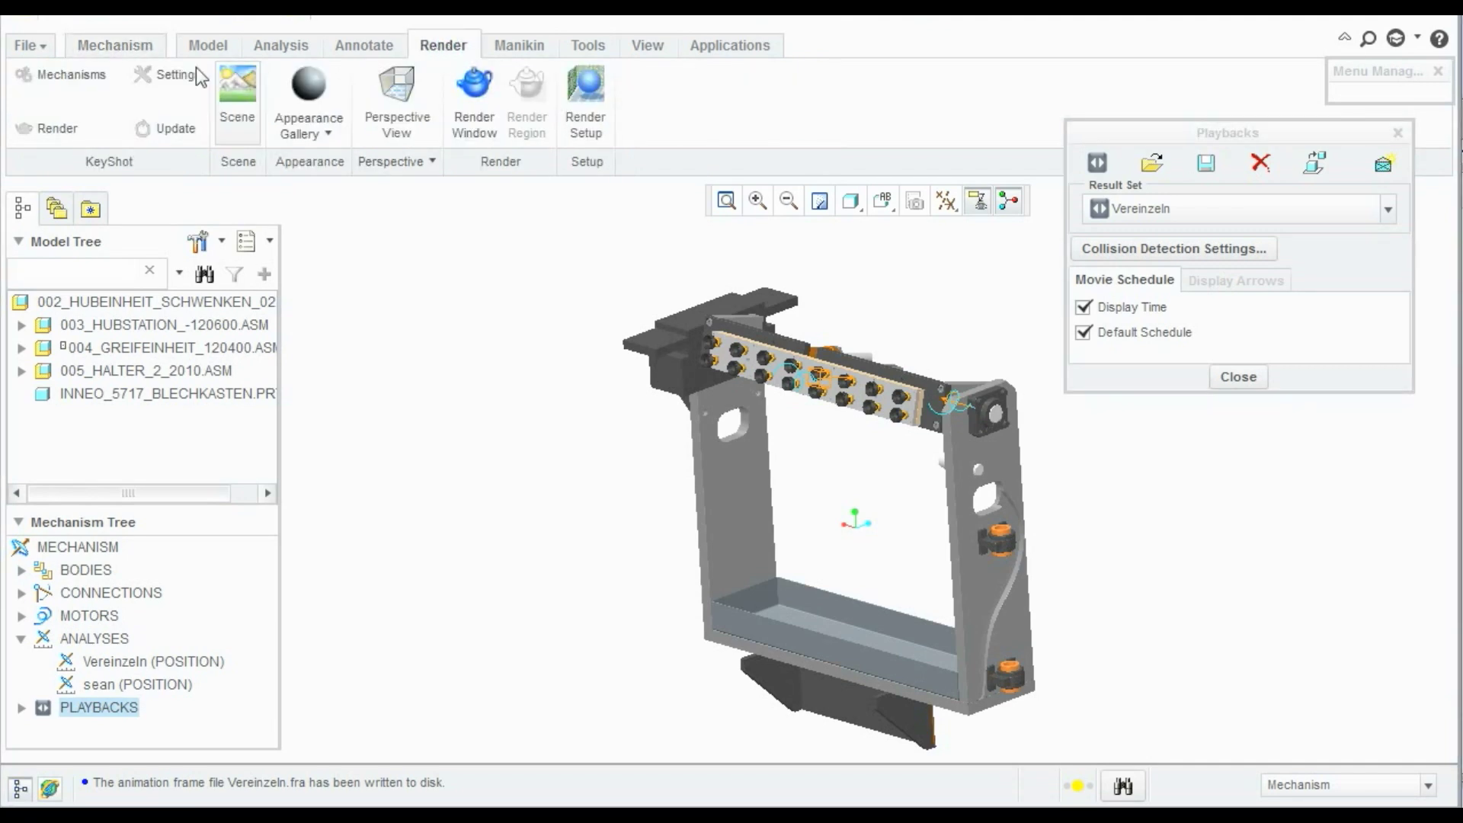
Step: Render the mechanism in KeyShot via KeyShot Mechanisms, accepting the default representation
click(71, 77)
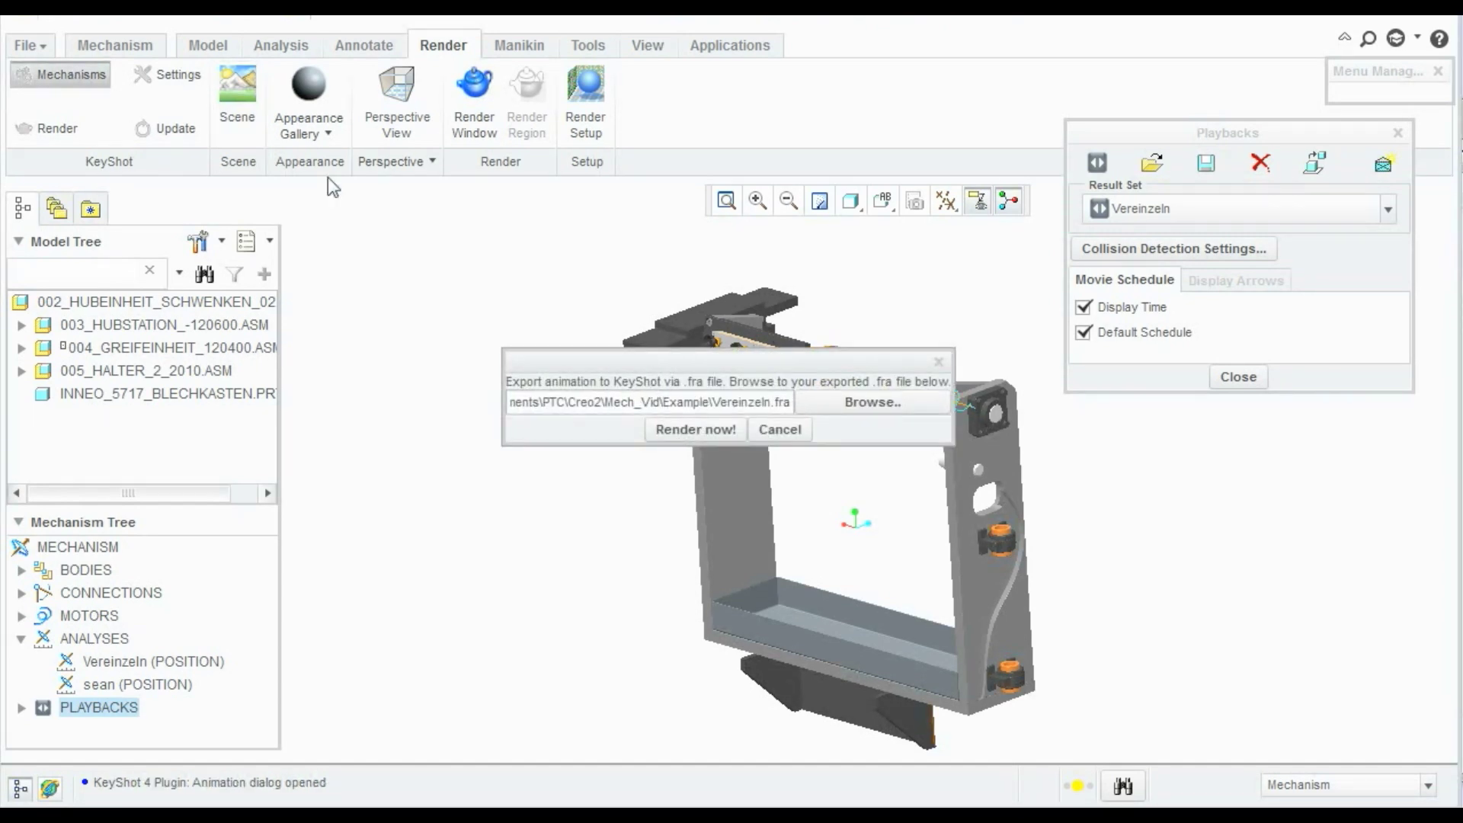
click(687, 430)
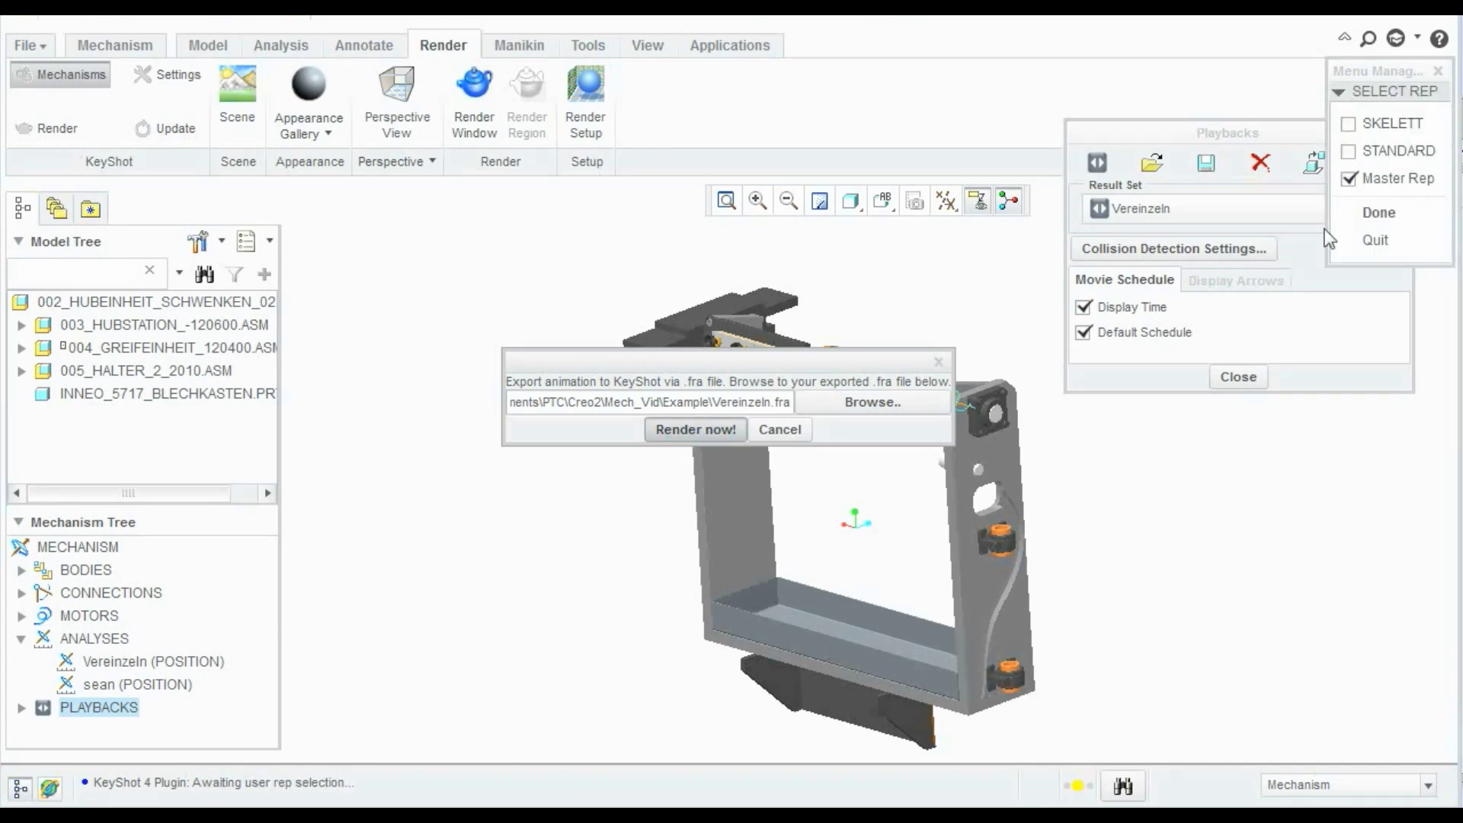
click(1362, 217)
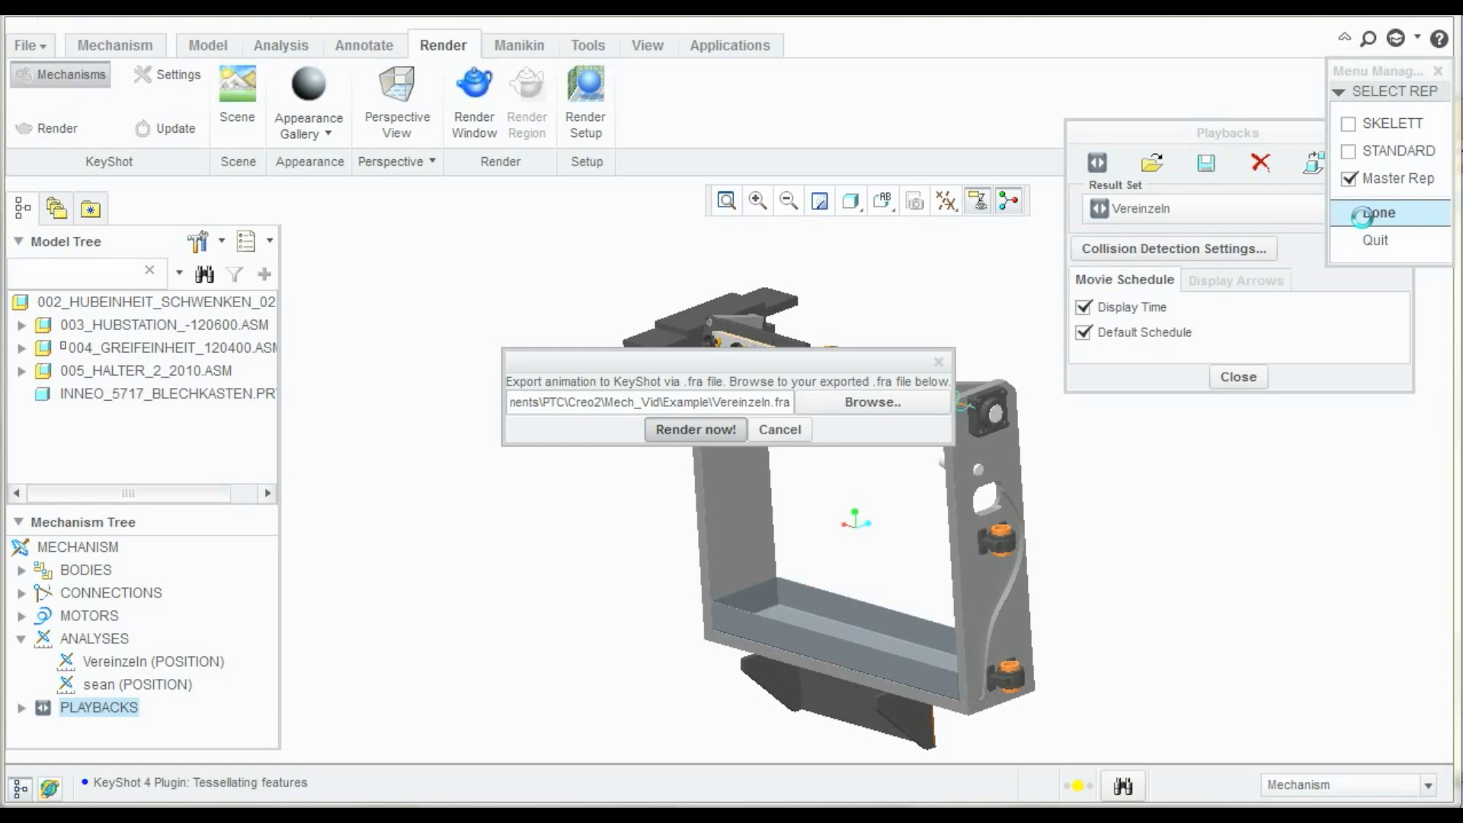
key(Return)
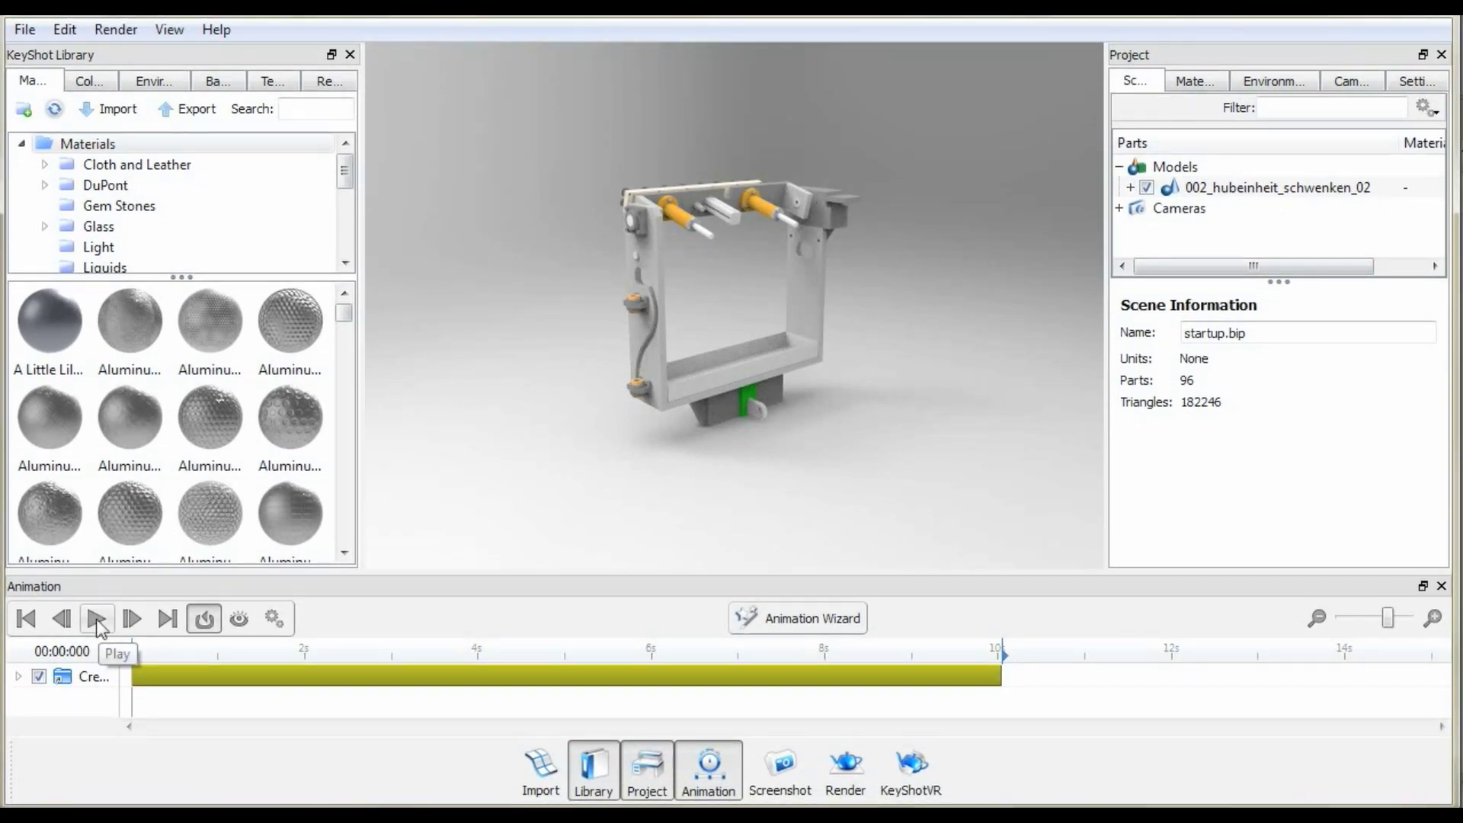
Step: Play the imported animation with KeyShot's performance mode turned on
click(96, 618)
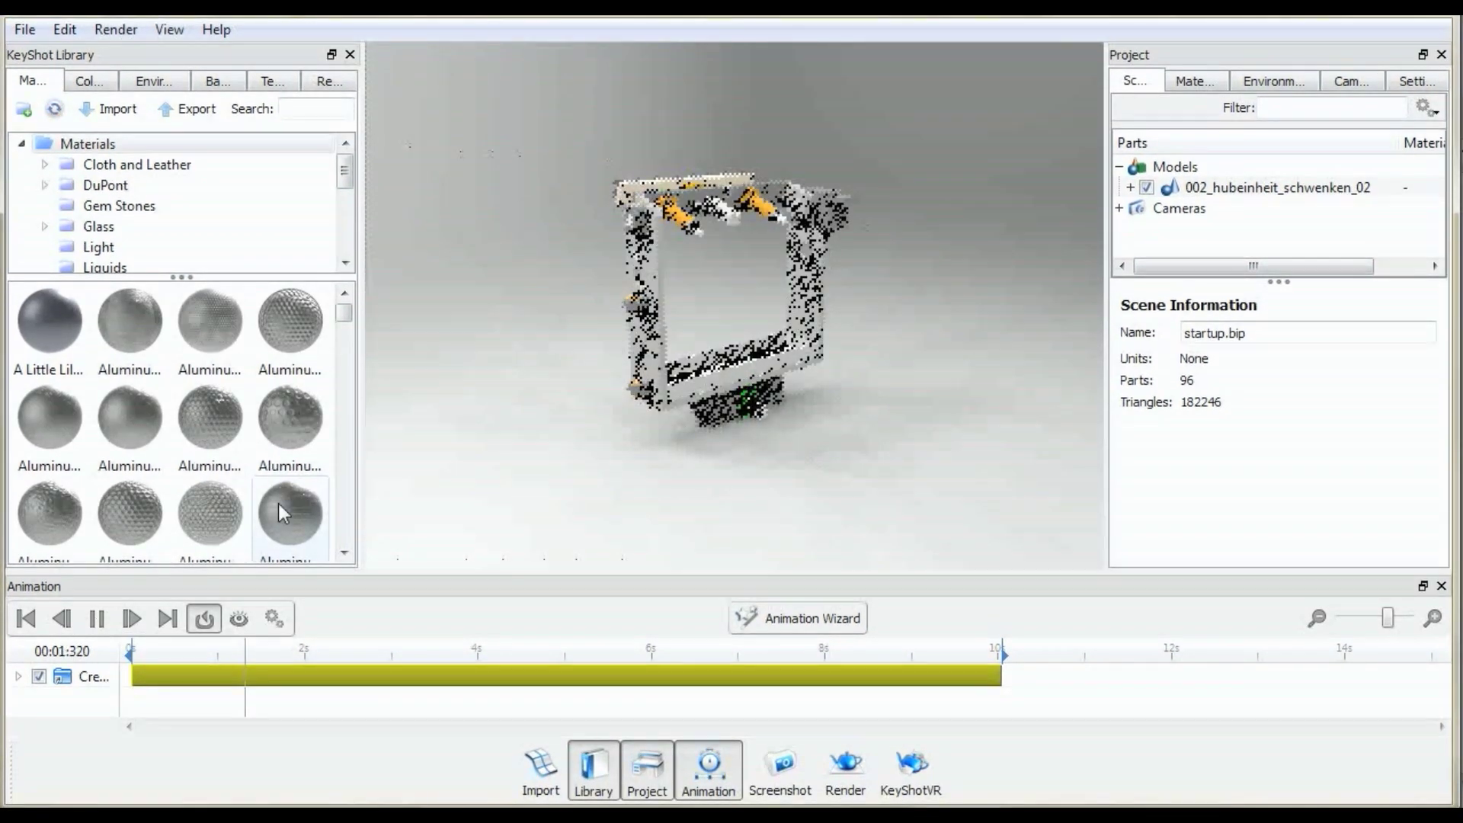
click(119, 33)
click(145, 121)
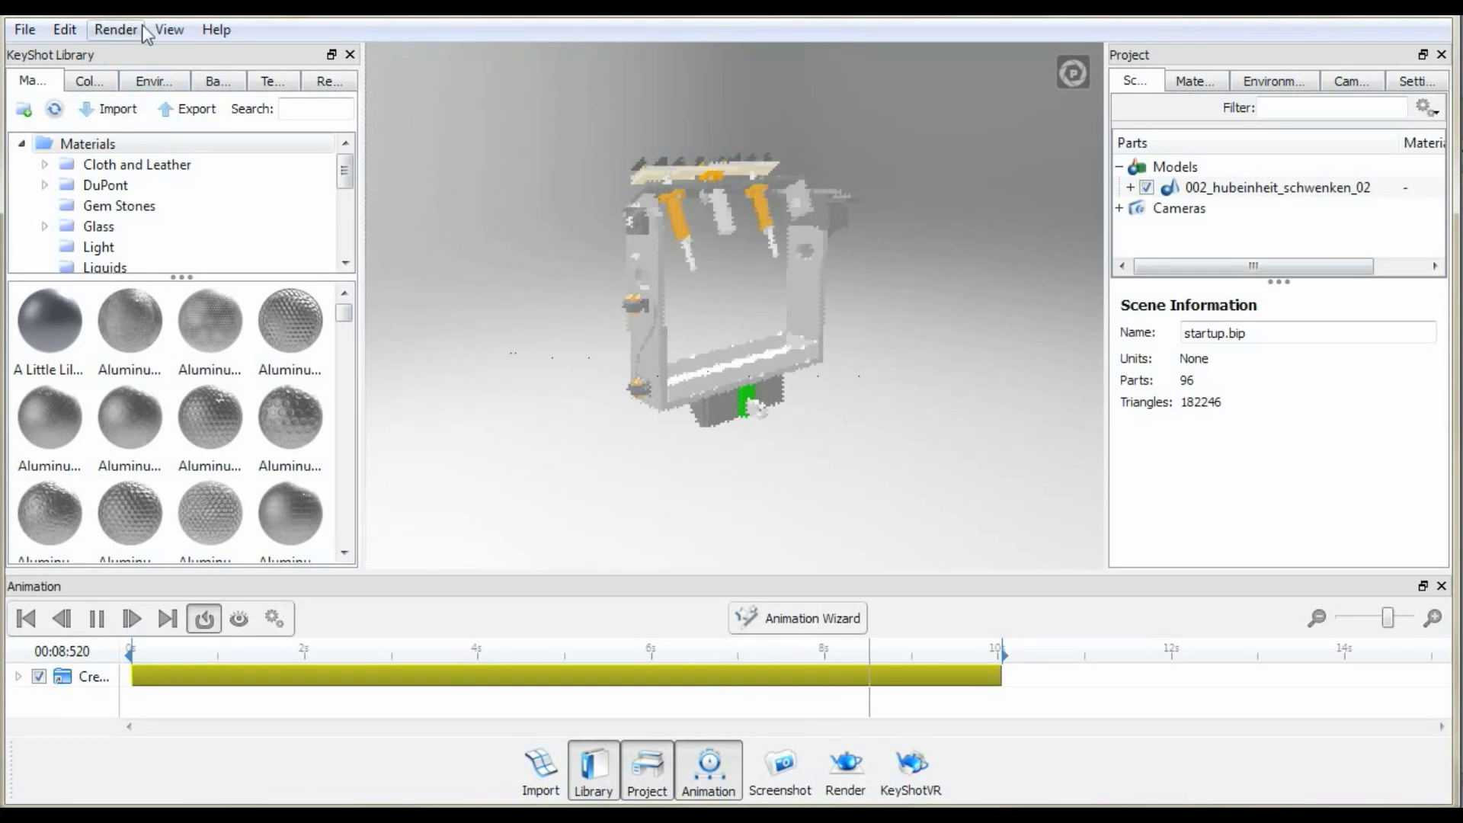
Step: Apply the Sample material template to the lifting-unit parts
click(167, 31)
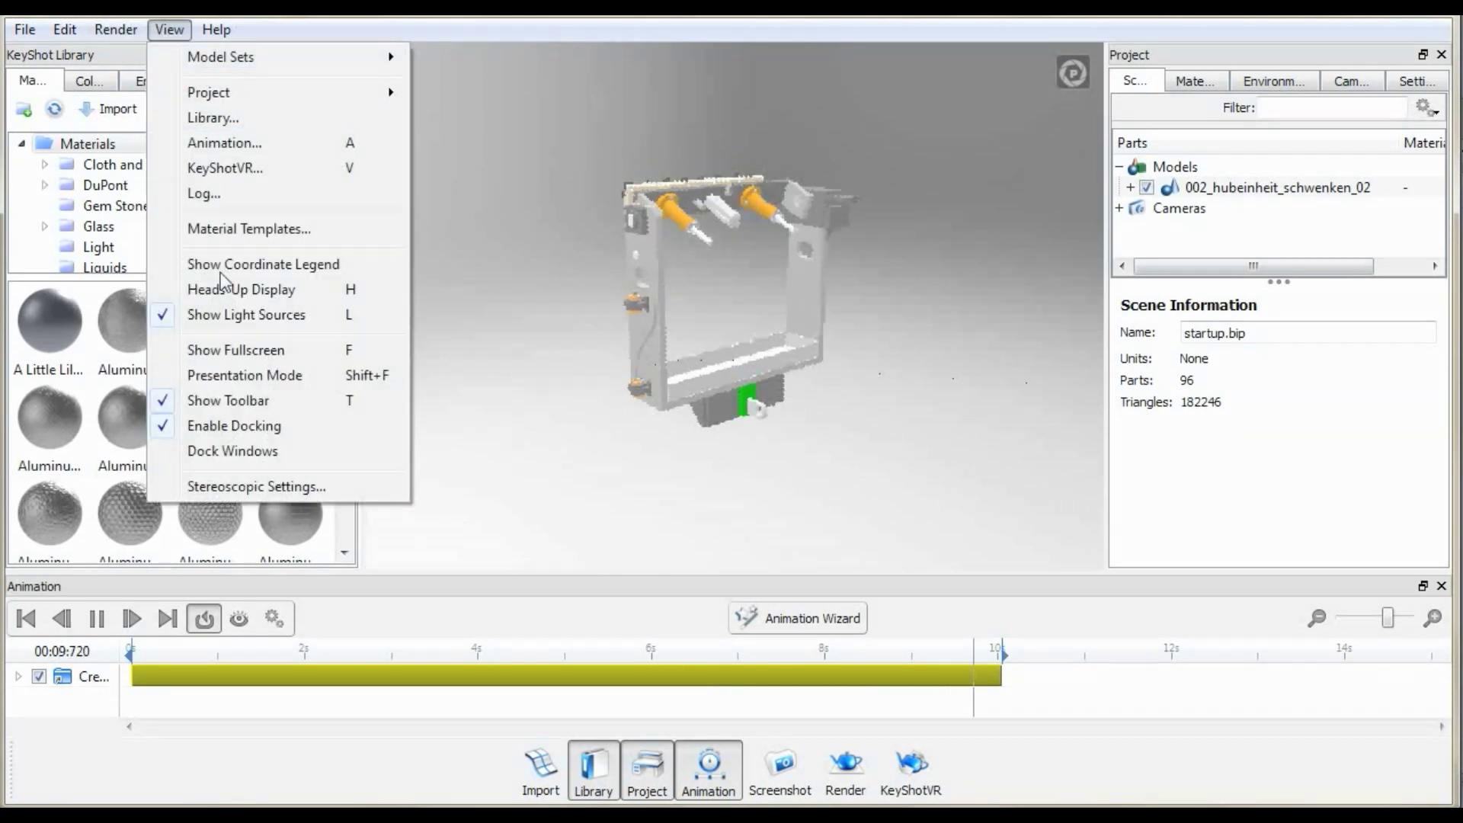
click(253, 230)
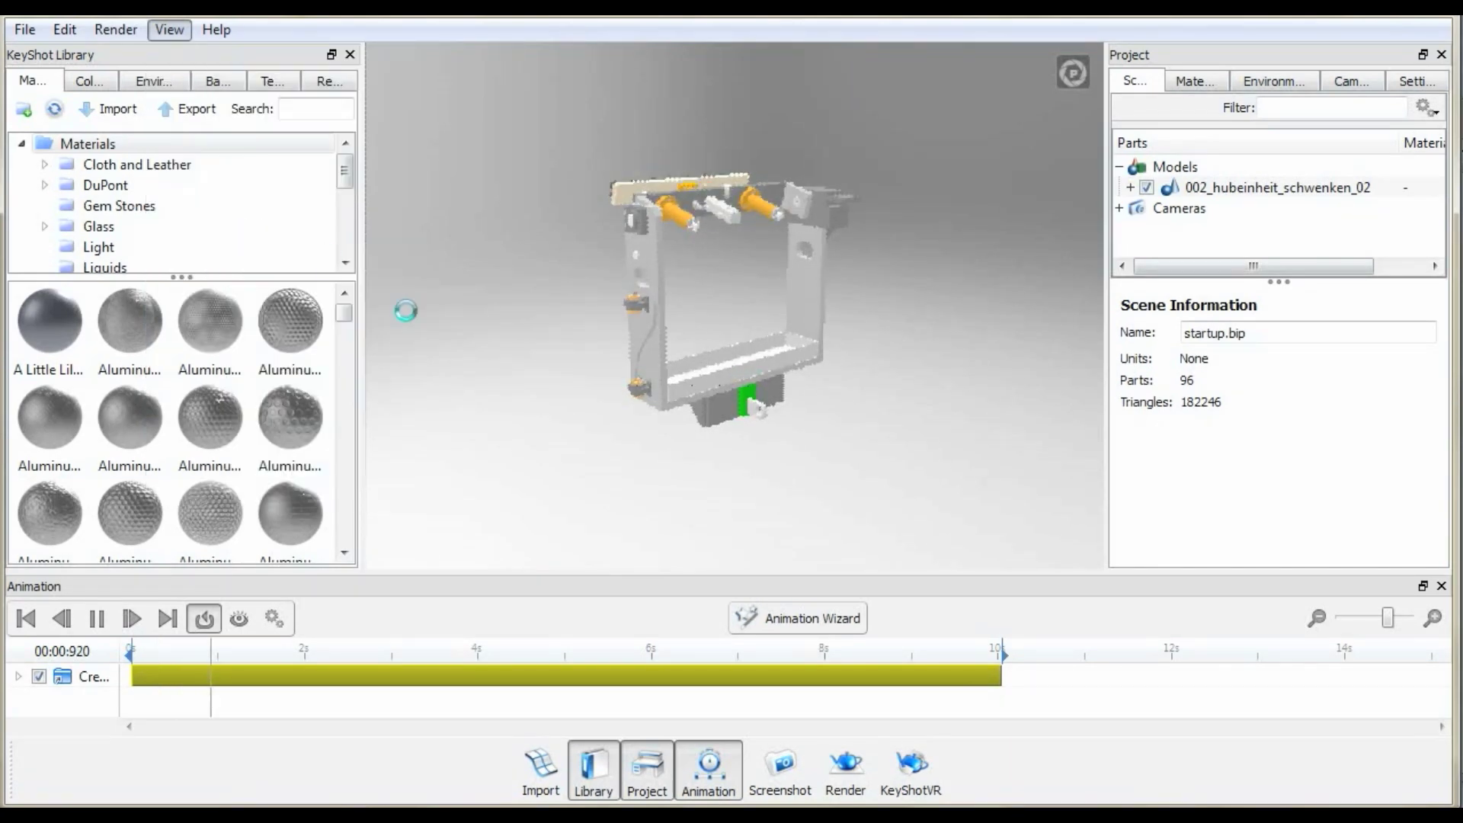
click(656, 677)
click(620, 702)
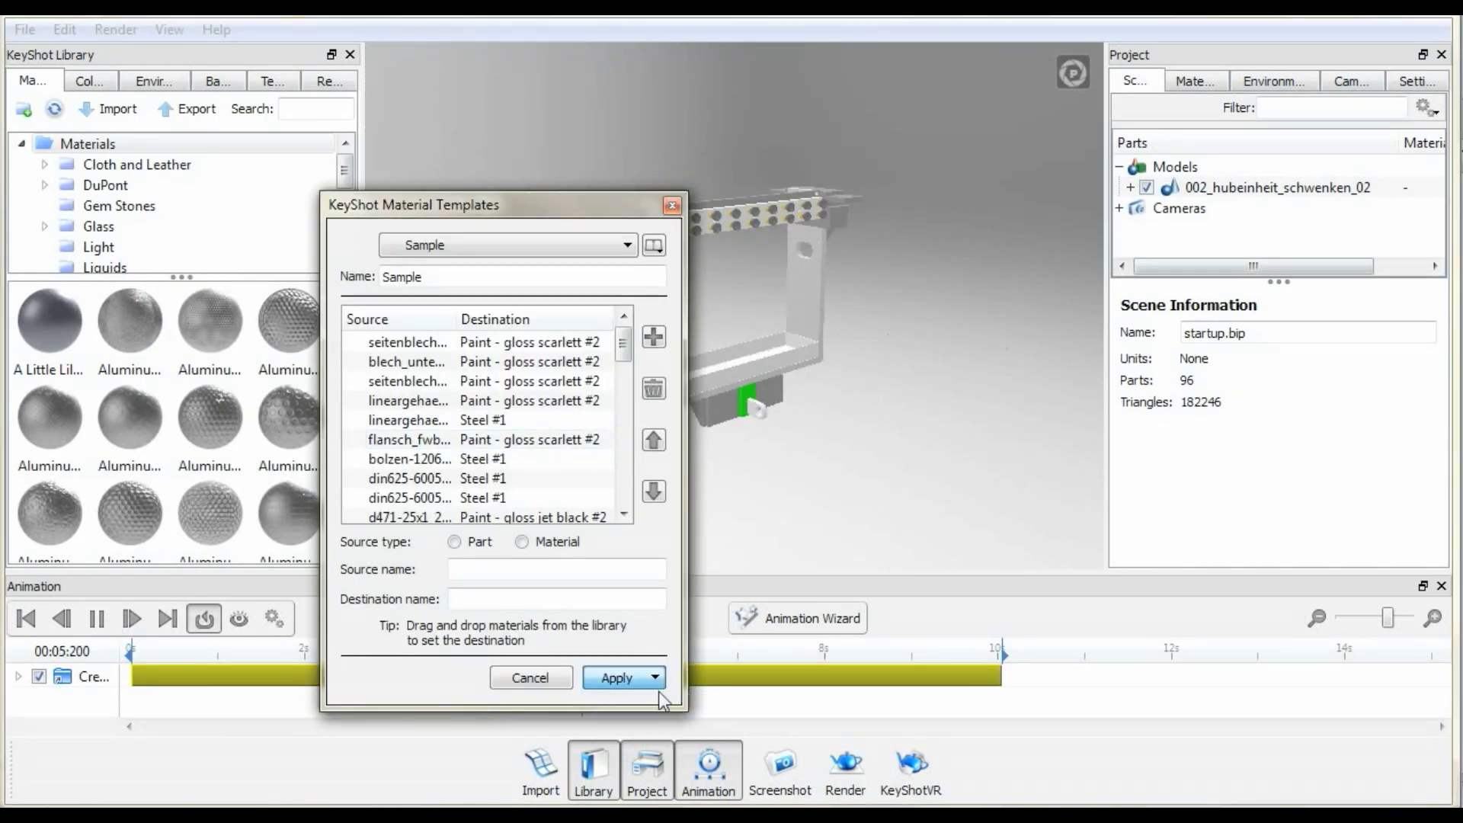
click(671, 204)
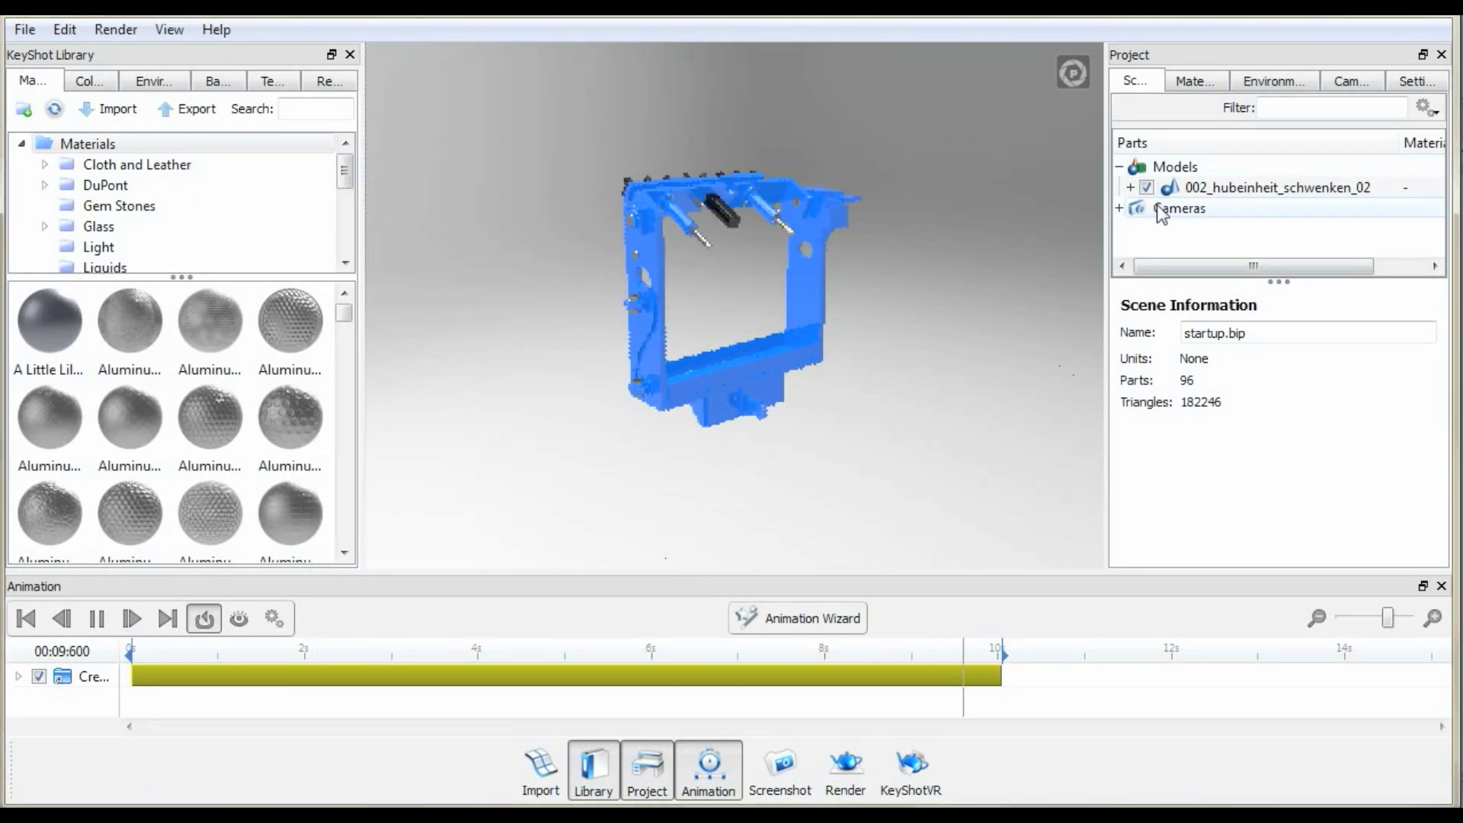
Step: Make the KS camera the active camera
click(1120, 209)
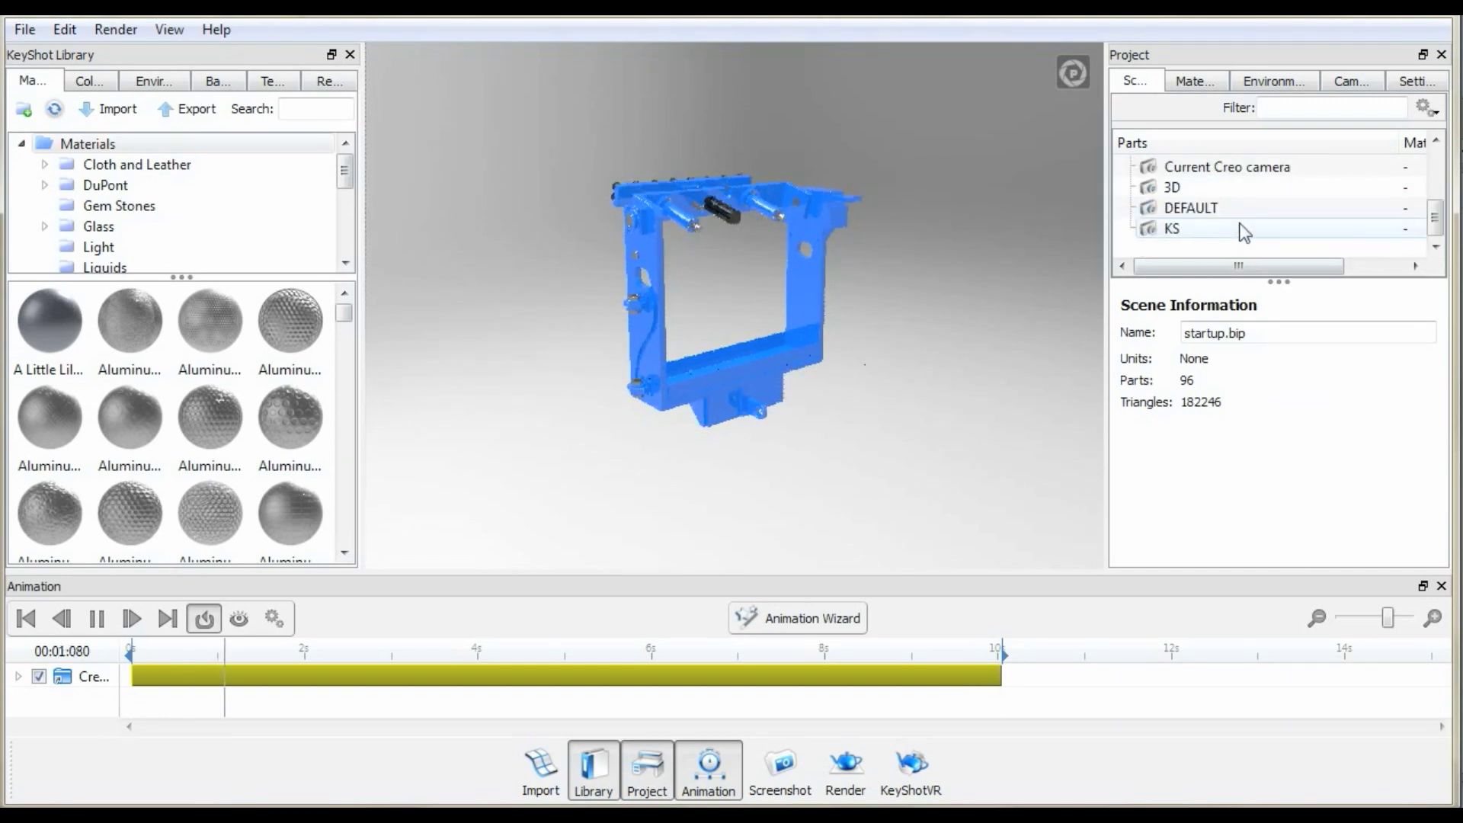
click(1196, 226)
right_click(1197, 227)
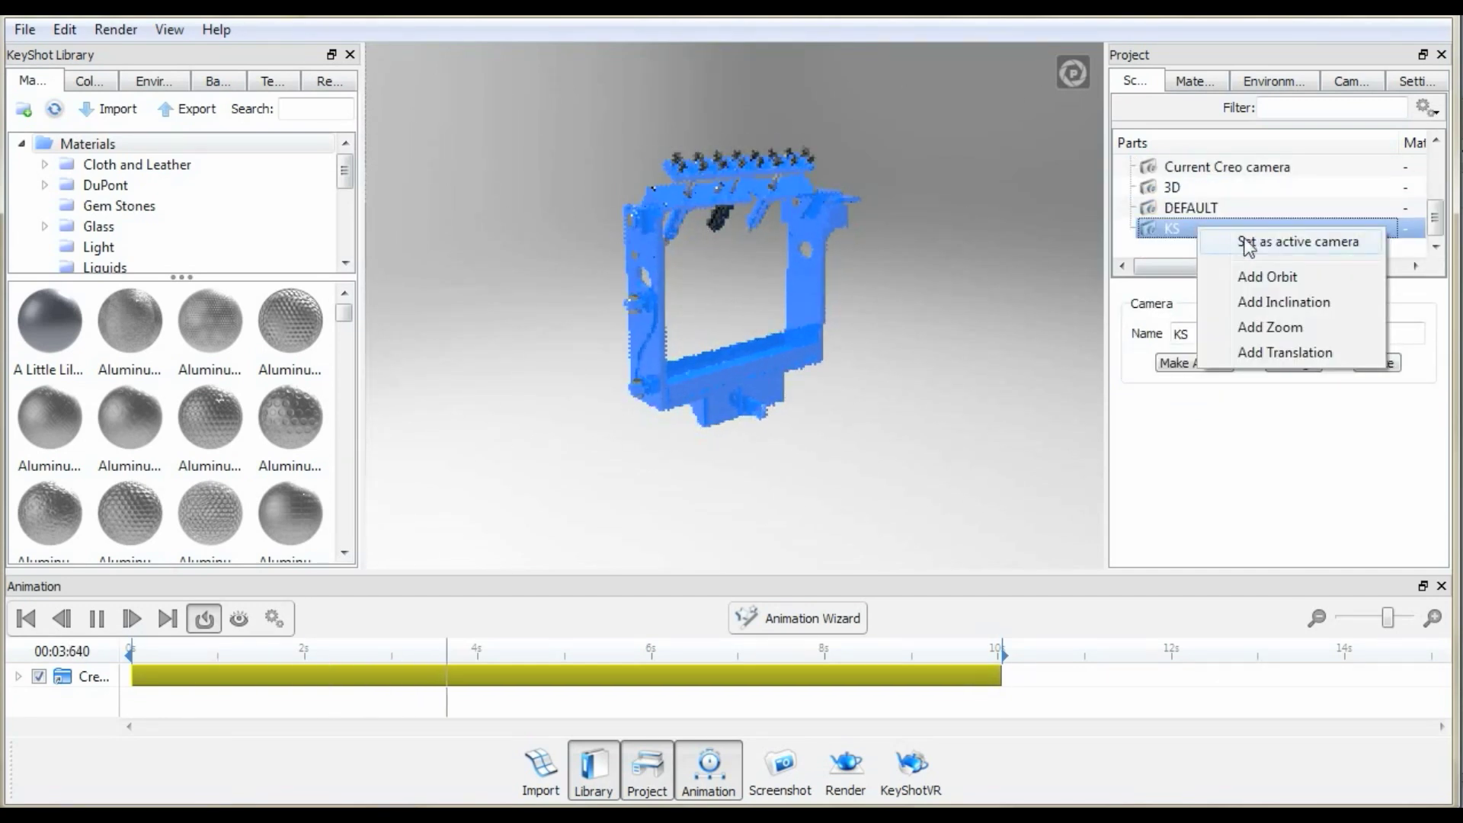
click(1209, 238)
Step: Add an orbit to KS spanning 10 seconds with Ease In/Out motion
right_click(1175, 230)
click(1211, 243)
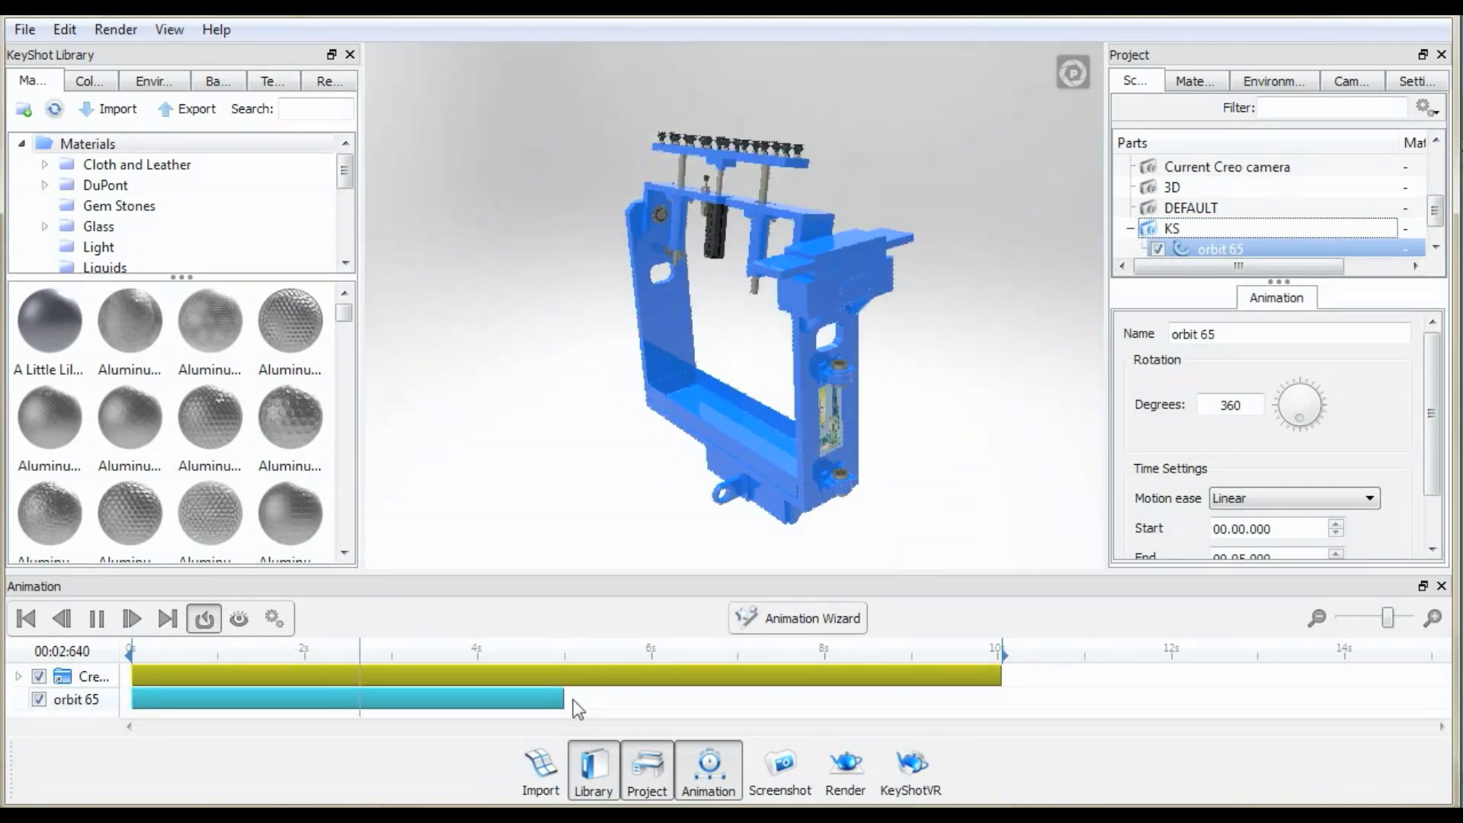
drag(564, 699, 1001, 703)
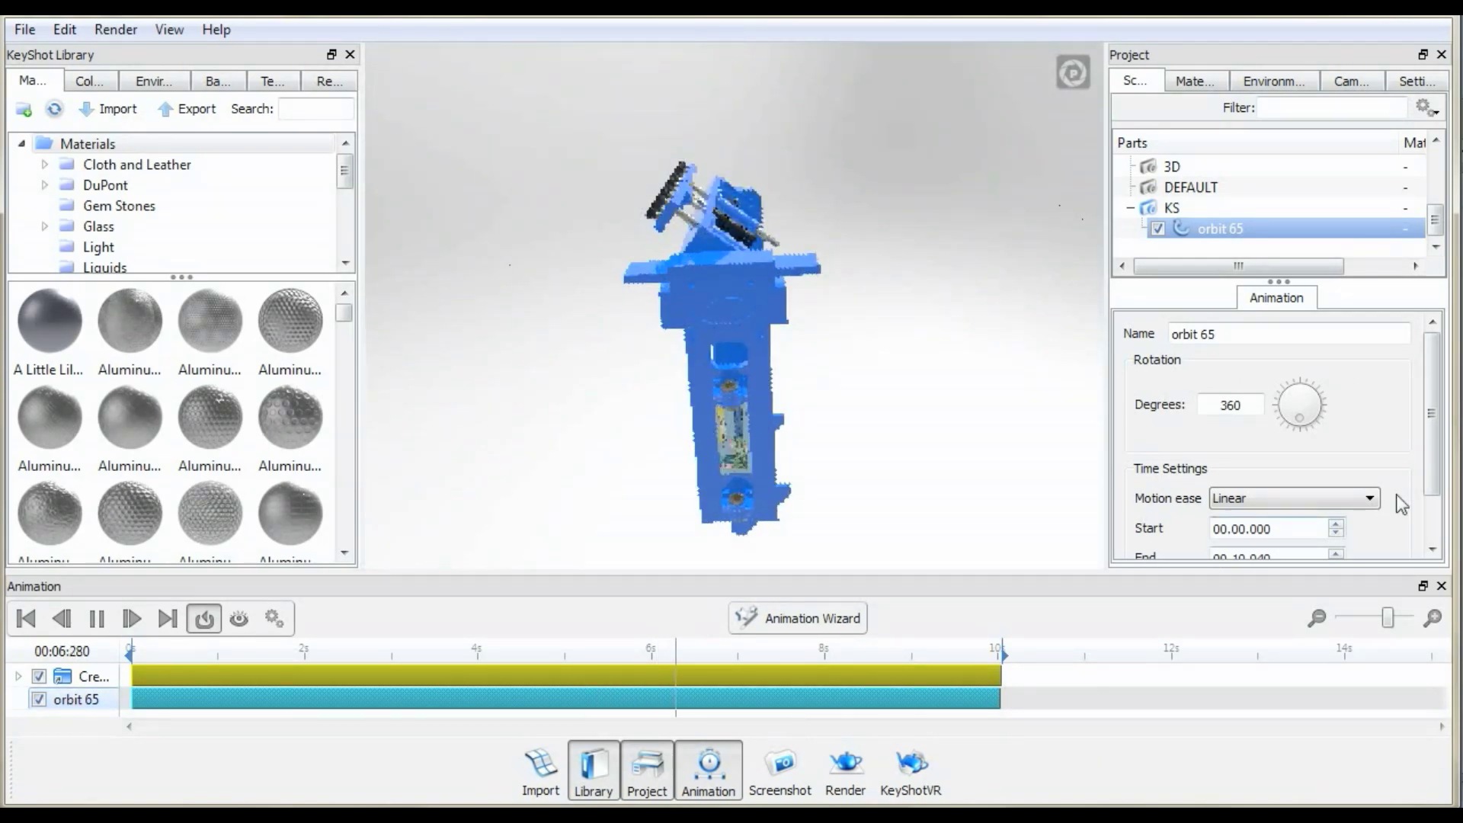
click(1432, 509)
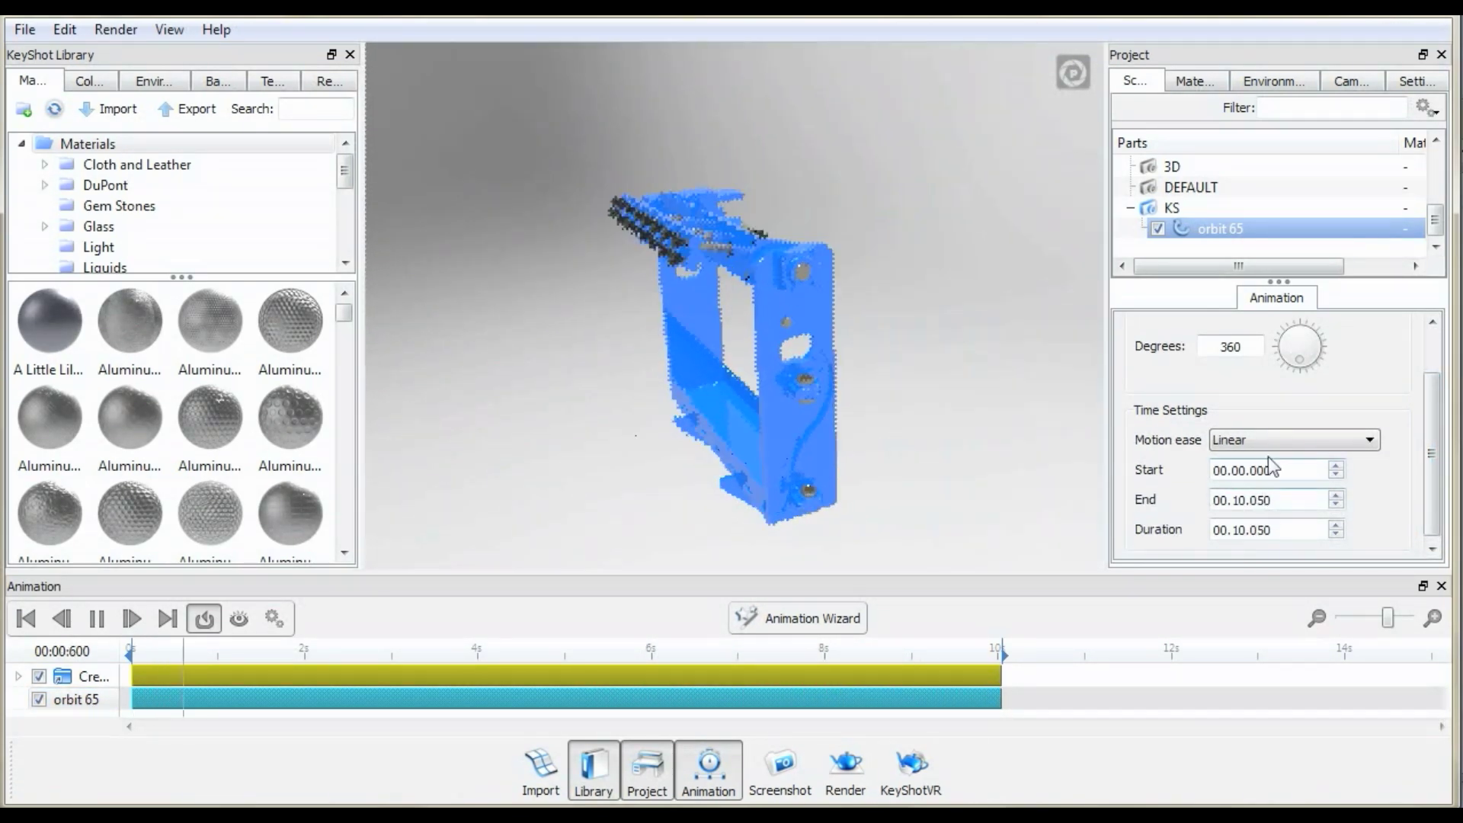
click(1256, 440)
click(1252, 578)
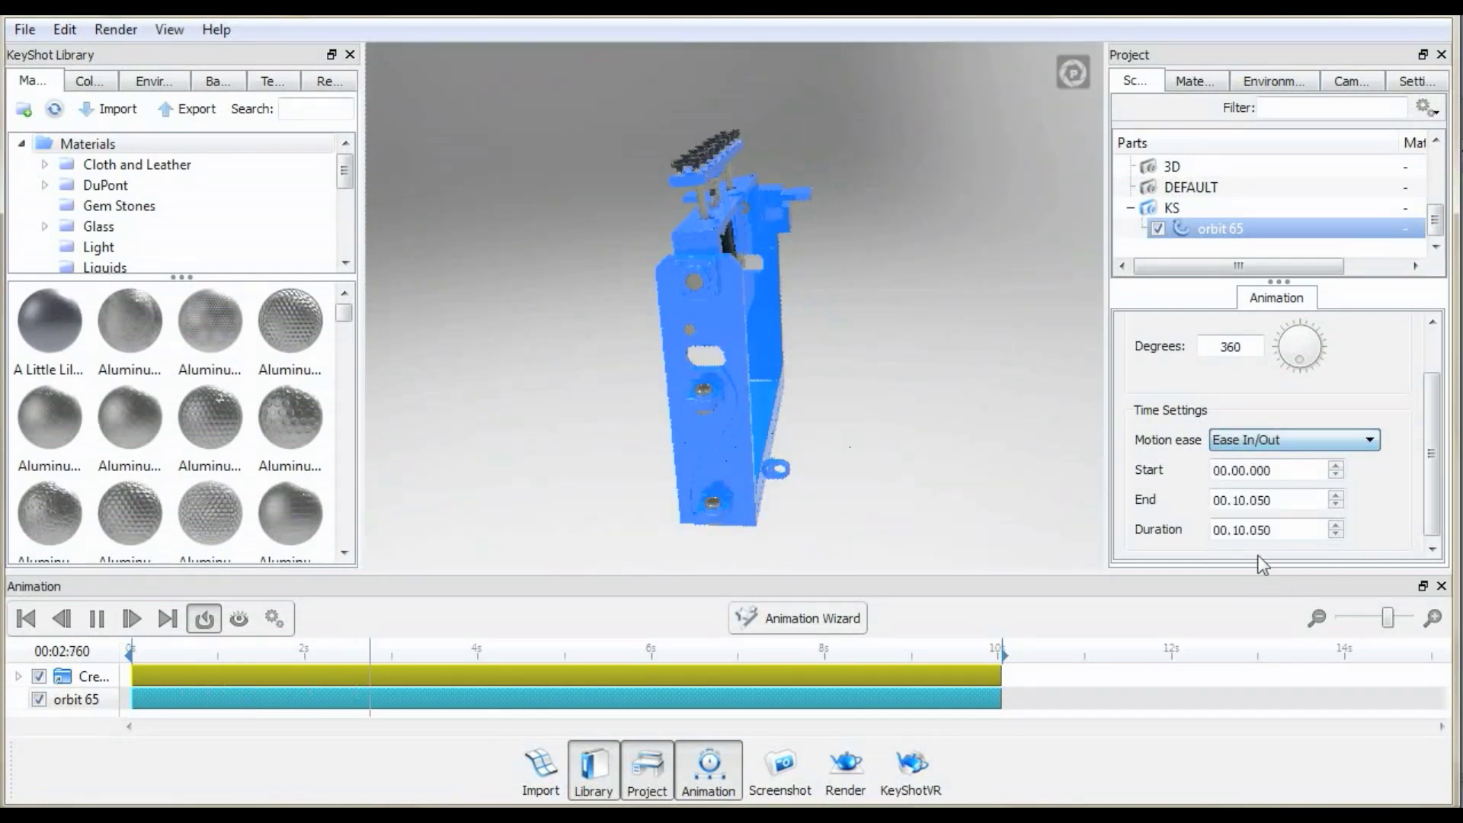
Step: Put the KS camera into Edit Mode from the Camera tab
click(1349, 82)
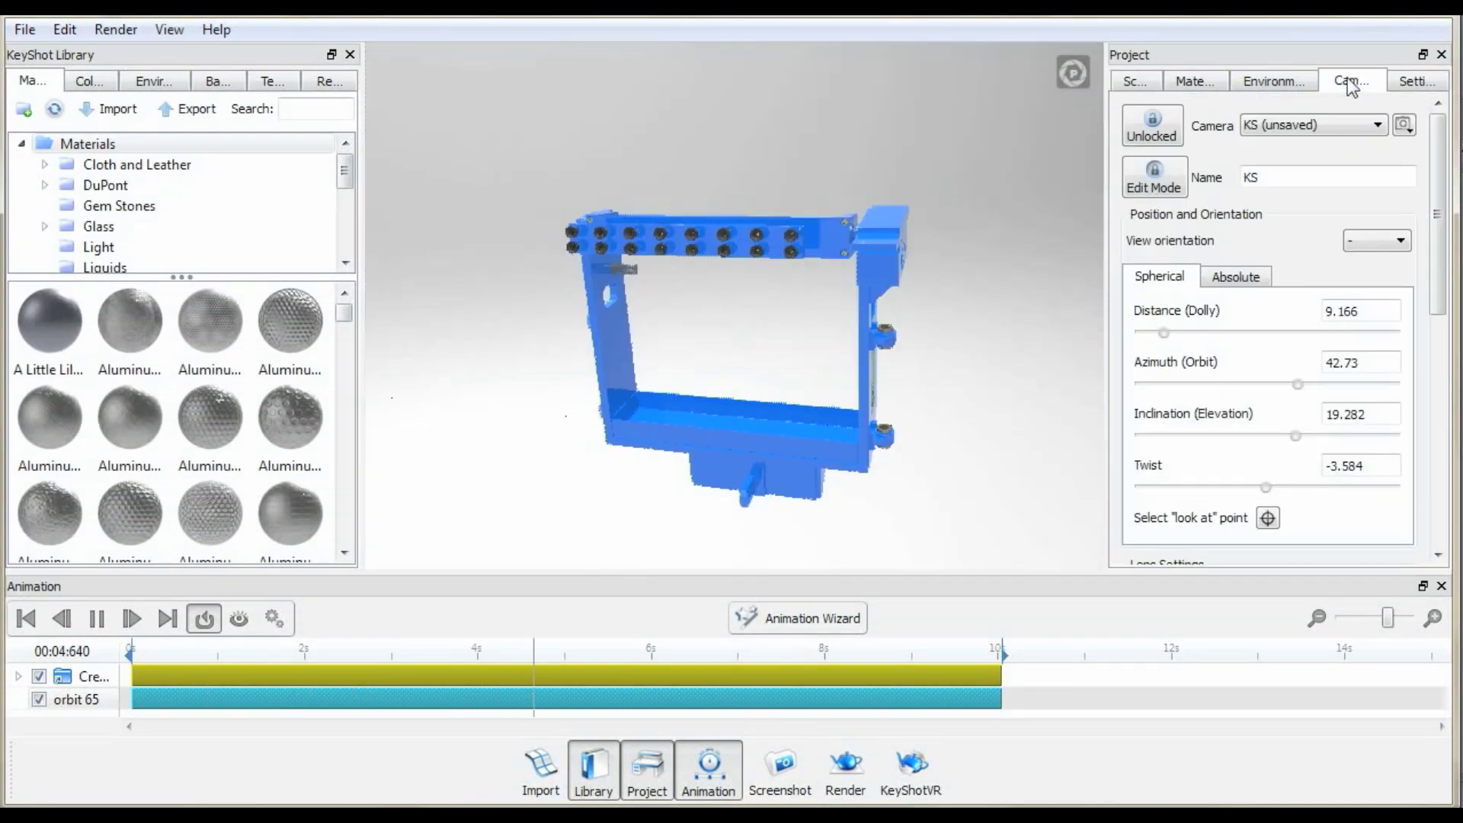
click(1157, 181)
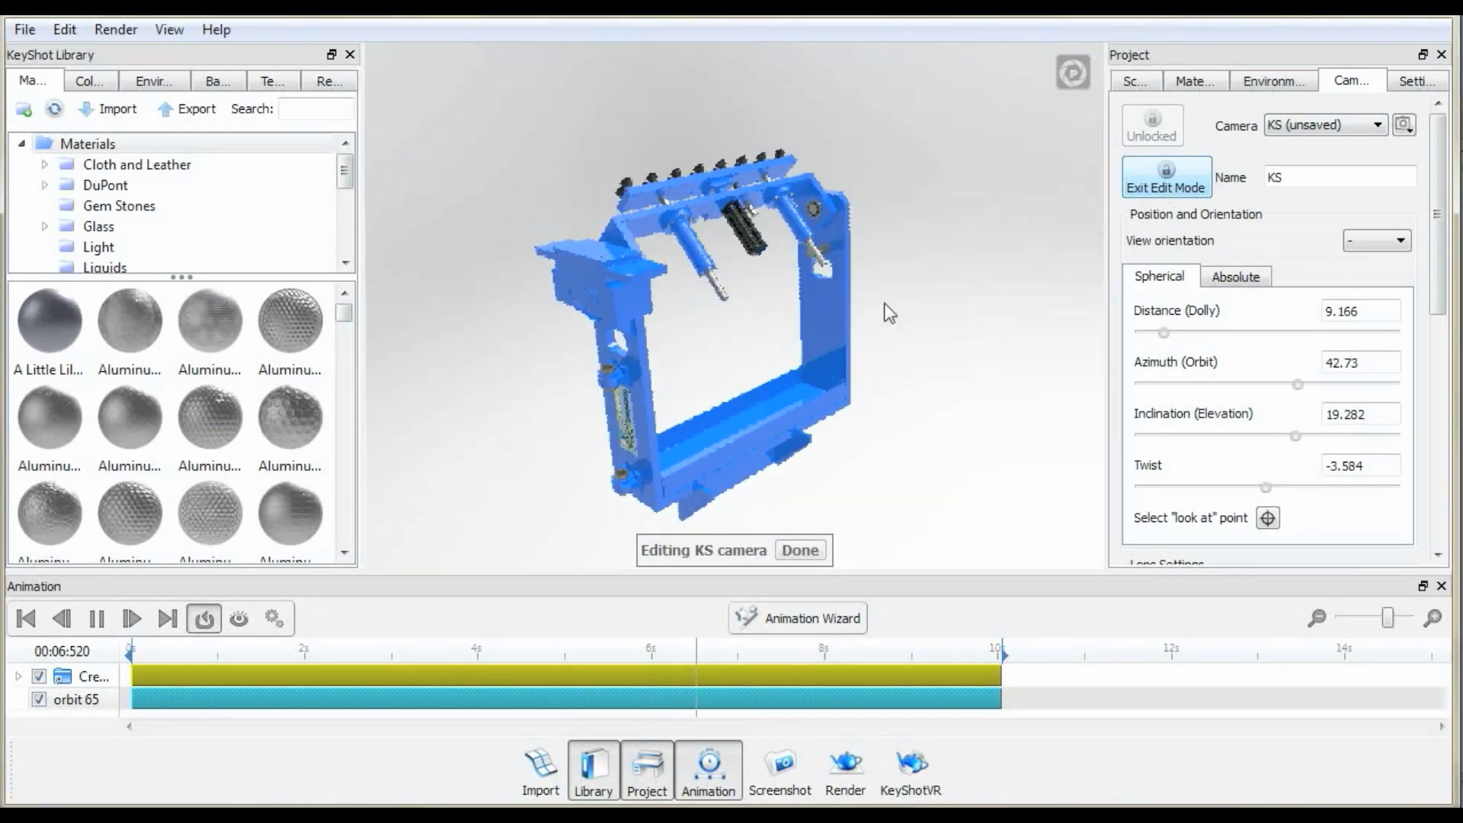